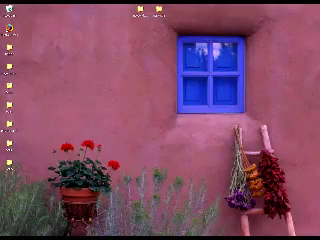
Open the SKS Apps site in Firefox and go to its Elf Launchers listing
{"action": "double_click", "coordinate": [11, 47]}
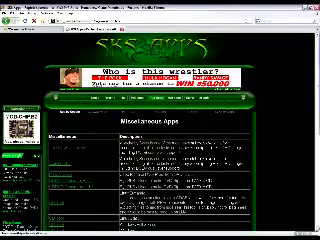
{"action": "left_click", "coordinate": [60, 165]}
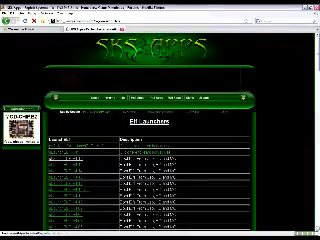
{"action": "scroll", "coordinate": [150, 150], "scroll_direction": "down", "scroll_amount": 3}
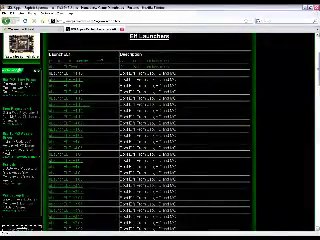
{"action": "scroll", "coordinate": [150, 130], "scroll_direction": "up", "scroll_amount": 1}
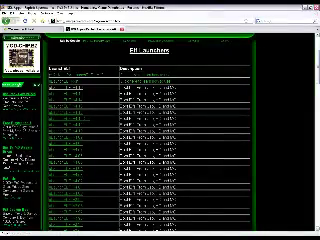
{"action": "scroll", "coordinate": [150, 130], "scroll_direction": "up", "scroll_amount": 5}
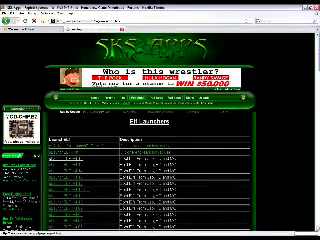
Go to the Playstation 2 Exploits page to view the Independence Exploit table
{"action": "left_click", "coordinate": [20, 140]}
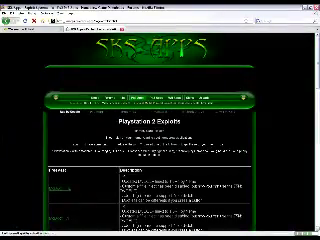
{"action": "scroll", "coordinate": [150, 150], "scroll_direction": "down", "scroll_amount": 5}
{"action": "scroll", "coordinate": [150, 150], "scroll_direction": "up", "scroll_amount": 5}
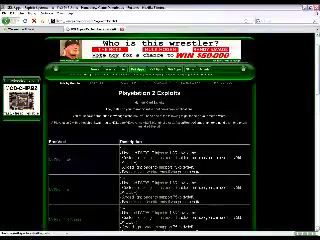
{"action": "scroll", "coordinate": [150, 150], "scroll_direction": "down", "scroll_amount": 5}
{"action": "scroll", "coordinate": [150, 150], "scroll_direction": "down", "scroll_amount": 3}
{"action": "scroll", "coordinate": [150, 150], "scroll_direction": "down", "scroll_amount": 4}
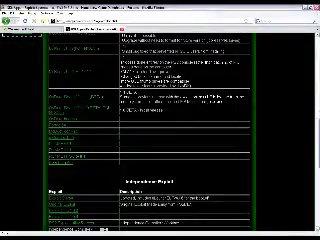
{"action": "scroll", "coordinate": [150, 150], "scroll_direction": "down", "scroll_amount": 2}
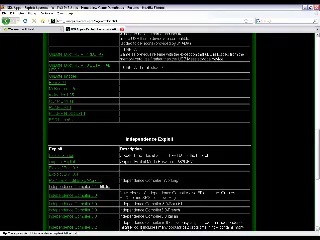
{"action": "scroll", "coordinate": [150, 120], "scroll_direction": "up", "scroll_amount": 5}
{"action": "scroll", "coordinate": [150, 120], "scroll_direction": "up", "scroll_amount": 5}
{"action": "scroll", "coordinate": [150, 120], "scroll_direction": "up", "scroll_amount": 5}
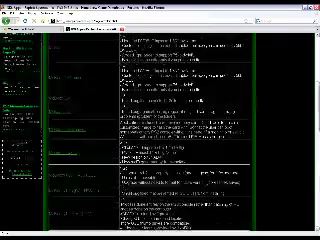
{"action": "scroll", "coordinate": [150, 120], "scroll_direction": "up", "scroll_amount": 5}
{"action": "scroll", "coordinate": [150, 120], "scroll_direction": "up", "scroll_amount": 5}
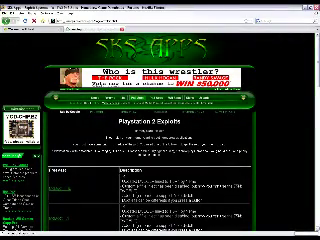
Go to the Miscellaneous Apps page and start downloading an app from its table
{"action": "left_click", "coordinate": [8, 31]}
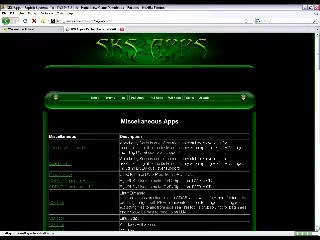
{"action": "scroll", "coordinate": [160, 150], "scroll_direction": "down", "scroll_amount": 3}
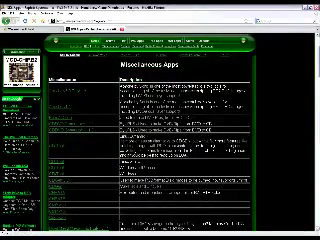
{"action": "scroll", "coordinate": [160, 150], "scroll_direction": "down", "scroll_amount": 3}
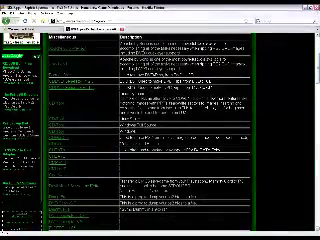
{"action": "scroll", "coordinate": [160, 150], "scroll_direction": "down", "scroll_amount": 3}
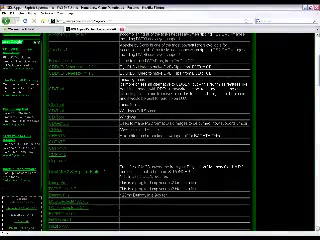
{"action": "scroll", "coordinate": [160, 150], "scroll_direction": "down", "scroll_amount": 3}
{"action": "scroll", "coordinate": [160, 150], "scroll_direction": "down", "scroll_amount": 3}
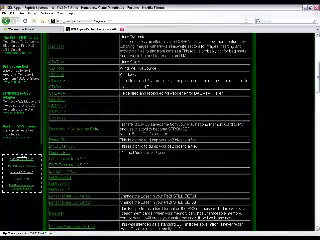
{"action": "scroll", "coordinate": [160, 150], "scroll_direction": "down", "scroll_amount": 2}
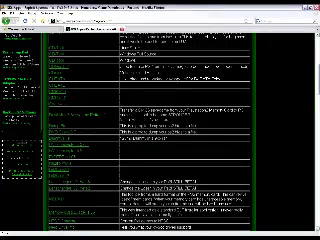
{"action": "scroll", "coordinate": [160, 150], "scroll_direction": "down", "scroll_amount": 5}
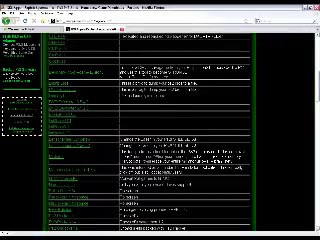
{"action": "scroll", "coordinate": [160, 130], "scroll_direction": "up", "scroll_amount": 5}
{"action": "scroll", "coordinate": [160, 130], "scroll_direction": "up", "scroll_amount": 5}
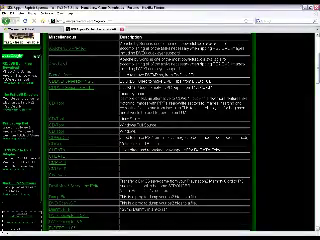
{"action": "scroll", "coordinate": [160, 130], "scroll_direction": "down", "scroll_amount": 3}
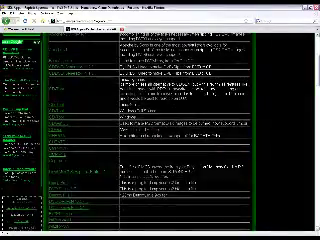
{"action": "scroll", "coordinate": [160, 130], "scroll_direction": "down", "scroll_amount": 3}
{"action": "scroll", "coordinate": [160, 130], "scroll_direction": "down", "scroll_amount": 4}
{"action": "scroll", "coordinate": [160, 130], "scroll_direction": "down", "scroll_amount": 3}
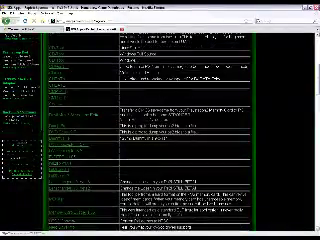
{"action": "scroll", "coordinate": [160, 130], "scroll_direction": "down", "scroll_amount": 3}
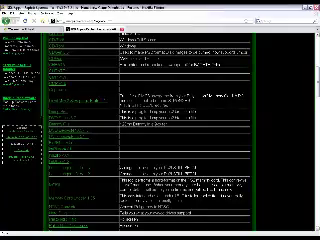
{"action": "scroll", "coordinate": [160, 130], "scroll_direction": "down", "scroll_amount": 3}
{"action": "scroll", "coordinate": [160, 130], "scroll_direction": "up", "scroll_amount": 3}
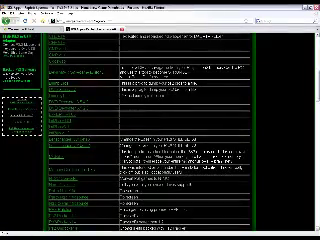
{"action": "scroll", "coordinate": [160, 130], "scroll_direction": "down", "scroll_amount": 3}
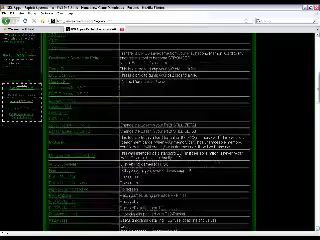
{"action": "scroll", "coordinate": [160, 130], "scroll_direction": "down", "scroll_amount": 3}
{"action": "scroll", "coordinate": [160, 130], "scroll_direction": "down", "scroll_amount": 3}
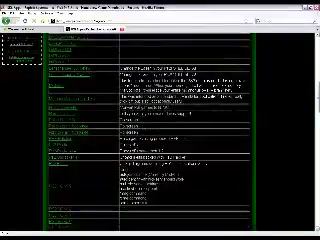
{"action": "scroll", "coordinate": [160, 130], "scroll_direction": "down", "scroll_amount": 3}
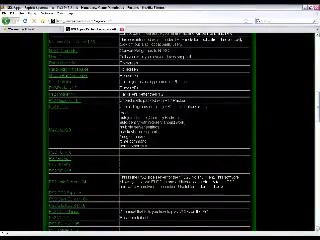
{"action": "scroll", "coordinate": [160, 130], "scroll_direction": "down", "scroll_amount": 3}
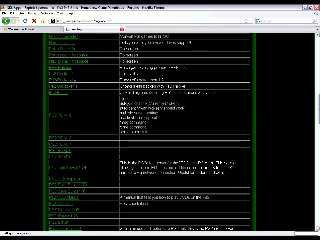
{"action": "left_click", "coordinate": [150, 86]}
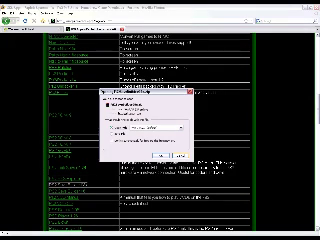
{"action": "key", "text": "Return"}
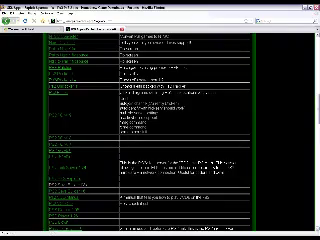
{"action": "scroll", "coordinate": [150, 130], "scroll_direction": "down", "scroll_amount": 3}
{"action": "scroll", "coordinate": [150, 130], "scroll_direction": "down", "scroll_amount": 2}
{"action": "scroll", "coordinate": [150, 130], "scroll_direction": "down", "scroll_amount": 2}
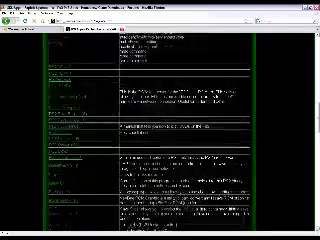
{"action": "scroll", "coordinate": [150, 130], "scroll_direction": "down", "scroll_amount": 2}
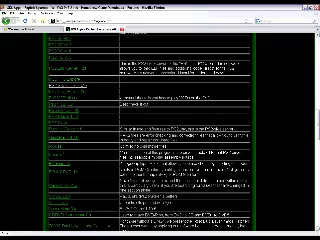
{"action": "scroll", "coordinate": [150, 130], "scroll_direction": "up", "scroll_amount": 3}
{"action": "scroll", "coordinate": [150, 130], "scroll_direction": "up", "scroll_amount": 3}
{"action": "scroll", "coordinate": [150, 130], "scroll_direction": "up", "scroll_amount": 3}
{"action": "scroll", "coordinate": [150, 130], "scroll_direction": "up", "scroll_amount": 4}
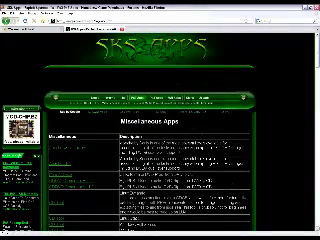
{"action": "scroll", "coordinate": [150, 130], "scroll_direction": "down", "scroll_amount": 4}
{"action": "scroll", "coordinate": [150, 130], "scroll_direction": "down", "scroll_amount": 5}
{"action": "scroll", "coordinate": [150, 130], "scroll_direction": "down", "scroll_amount": 4}
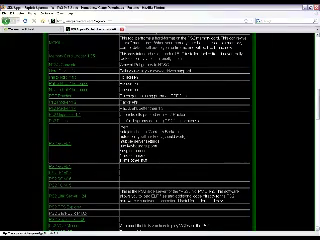
{"action": "scroll", "coordinate": [150, 130], "scroll_direction": "down", "scroll_amount": 4}
{"action": "scroll", "coordinate": [150, 130], "scroll_direction": "down", "scroll_amount": 4}
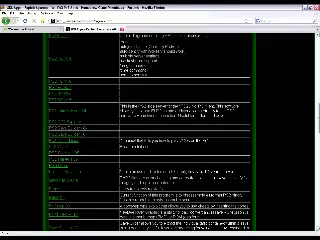
{"action": "scroll", "coordinate": [150, 130], "scroll_direction": "down", "scroll_amount": 4}
{"action": "scroll", "coordinate": [150, 130], "scroll_direction": "down", "scroll_amount": 3}
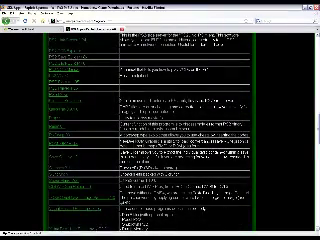
{"action": "scroll", "coordinate": [150, 130], "scroll_direction": "down", "scroll_amount": 4}
{"action": "scroll", "coordinate": [150, 130], "scroll_direction": "down", "scroll_amount": 4}
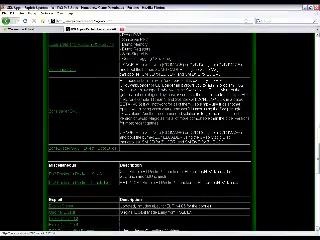
{"action": "scroll", "coordinate": [150, 120], "scroll_direction": "down", "scroll_amount": 3}
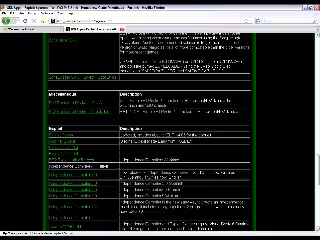
{"action": "scroll", "coordinate": [150, 120], "scroll_direction": "down", "scroll_amount": 3}
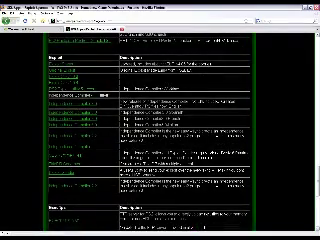
{"action": "scroll", "coordinate": [150, 120], "scroll_direction": "down", "scroll_amount": 3}
{"action": "scroll", "coordinate": [150, 120], "scroll_direction": "down", "scroll_amount": 3}
{"action": "scroll", "coordinate": [150, 120], "scroll_direction": "down", "scroll_amount": 3}
{"action": "scroll", "coordinate": [150, 120], "scroll_direction": "down", "scroll_amount": 3}
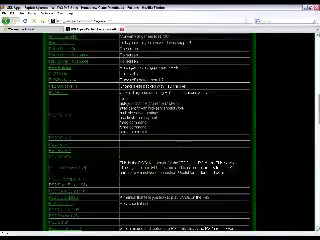
{"action": "scroll", "coordinate": [150, 120], "scroll_direction": "down", "scroll_amount": 3}
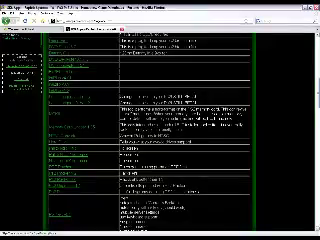
{"action": "scroll", "coordinate": [150, 120], "scroll_direction": "down", "scroll_amount": 3}
{"action": "scroll", "coordinate": [150, 120], "scroll_direction": "down", "scroll_amount": 3}
{"action": "scroll", "coordinate": [150, 120], "scroll_direction": "down", "scroll_amount": 3}
{"action": "scroll", "coordinate": [150, 120], "scroll_direction": "down", "scroll_amount": 3}
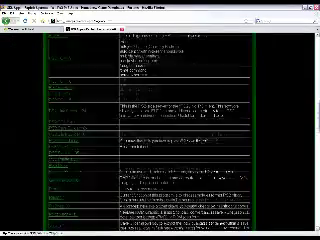
{"action": "scroll", "coordinate": [150, 120], "scroll_direction": "down", "scroll_amount": 3}
{"action": "scroll", "coordinate": [150, 120], "scroll_direction": "down", "scroll_amount": 3}
{"action": "scroll", "coordinate": [150, 120], "scroll_direction": "down", "scroll_amount": 3}
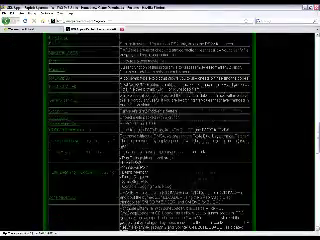
{"action": "scroll", "coordinate": [150, 120], "scroll_direction": "down", "scroll_amount": 3}
{"action": "scroll", "coordinate": [150, 120], "scroll_direction": "down", "scroll_amount": 3}
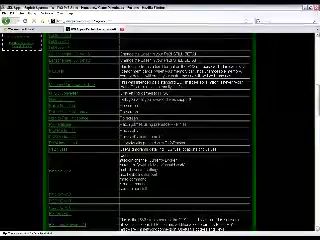
{"action": "scroll", "coordinate": [150, 120], "scroll_direction": "up", "scroll_amount": 3}
{"action": "scroll", "coordinate": [150, 120], "scroll_direction": "up", "scroll_amount": 3}
{"action": "scroll", "coordinate": [150, 120], "scroll_direction": "up", "scroll_amount": 3}
{"action": "scroll", "coordinate": [150, 120], "scroll_direction": "up", "scroll_amount": 3}
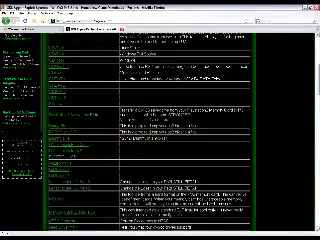
Download the program file and confirm opening the downloaded archive
{"action": "key", "text": "ctrl+s"}
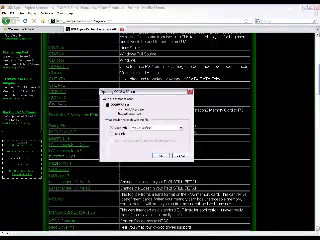
{"action": "left_click", "coordinate": [160, 155]}
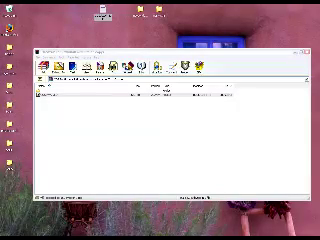
Close the WinRAR archive window and launch Independence Compiler from the desktop
{"action": "key", "text": "alt+F4"}
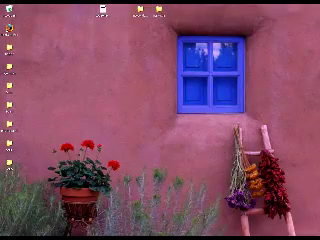
{"action": "double_click", "coordinate": [140, 12]}
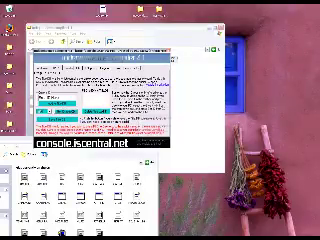
Move the icon folder window out of the way beneath the compiler console
{"action": "left_click_drag", "start_coordinate": [70, 153], "coordinate": [160, 140]}
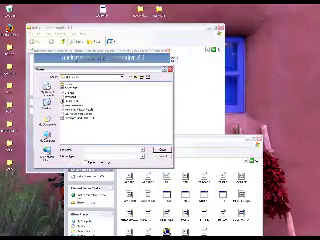
Move the file chooser aside and confirm the chosen file to reach the build page
{"action": "left_click_drag", "start_coordinate": [100, 69], "coordinate": [130, 62]}
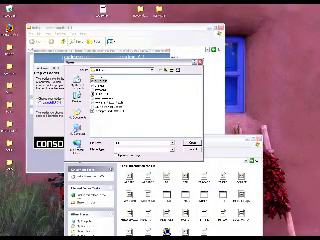
{"action": "key", "text": "Escape"}
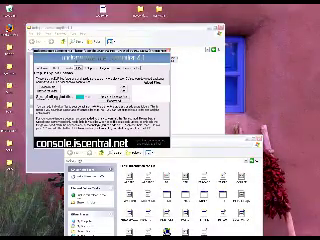
Choose a file from the chooser list to fill the second build setting
{"action": "key", "text": "ctrl+o"}
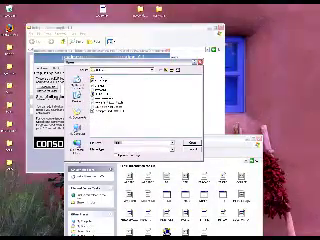
{"action": "key", "text": "Escape"}
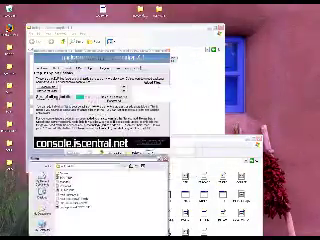
{"action": "key", "text": "ctrl+o"}
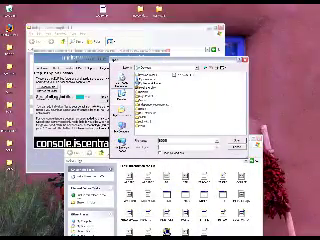
{"action": "left_click", "coordinate": [182, 75]}
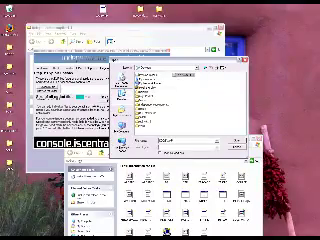
{"action": "key", "text": "Escape"}
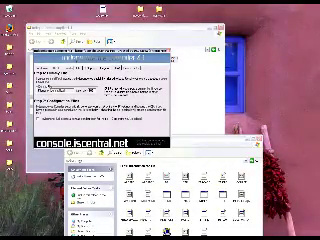
Switch to the other page of compiler options
{"action": "left_click", "coordinate": [36, 22]}
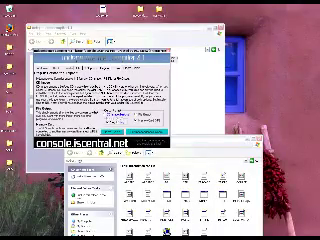
Bring up the Windows Start menu beside the compiler settings page
{"action": "key", "text": "super"}
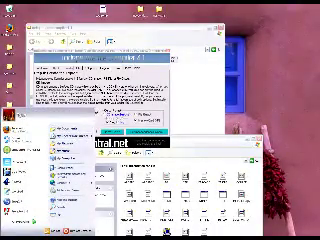
Browse from My Computer into the C: drive folder containing the exported XPS file
{"action": "left_click", "coordinate": [60, 131]}
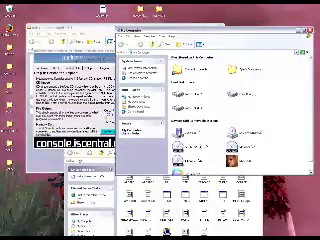
{"action": "double_click", "coordinate": [185, 133]}
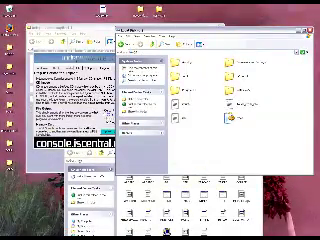
{"action": "double_click", "coordinate": [231, 118]}
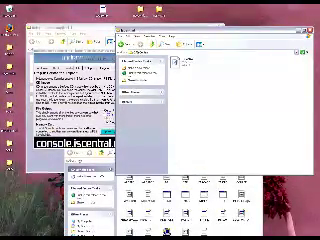